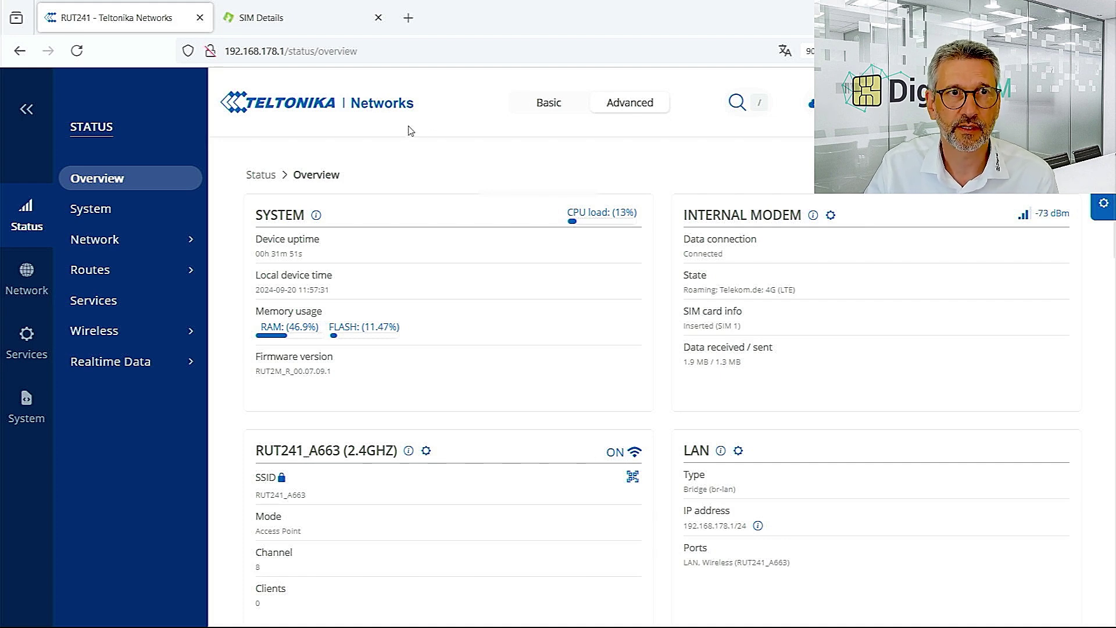
# Turn Default SIM on for SIM2 (eSIM1) in Mobile General settings and save & apply
pyautogui.click(36, 284)
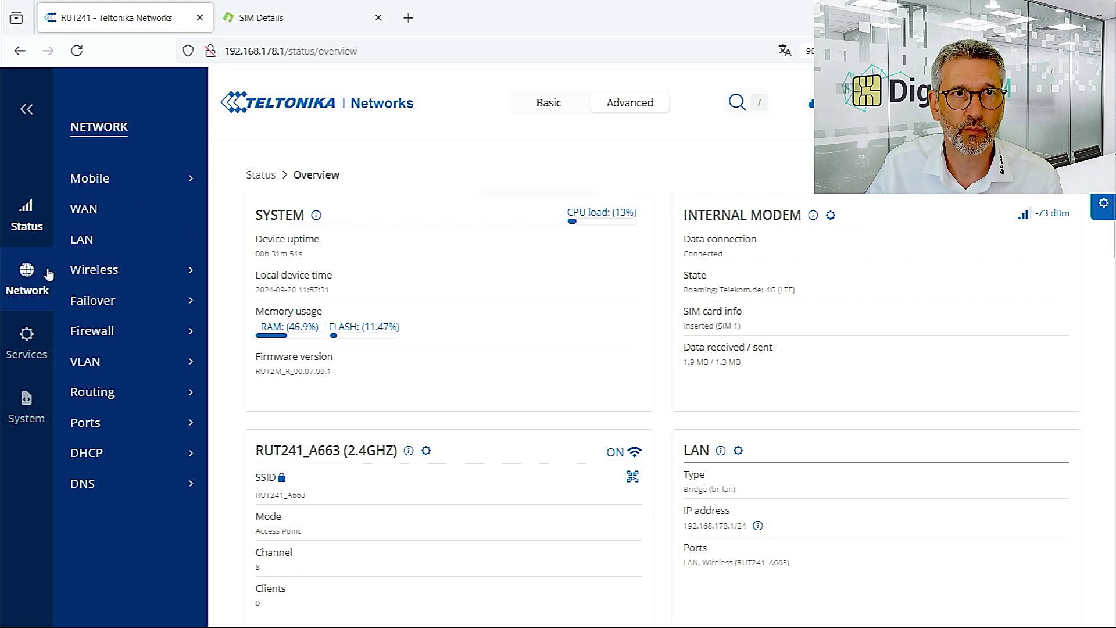
pyautogui.moveTo(134, 183)
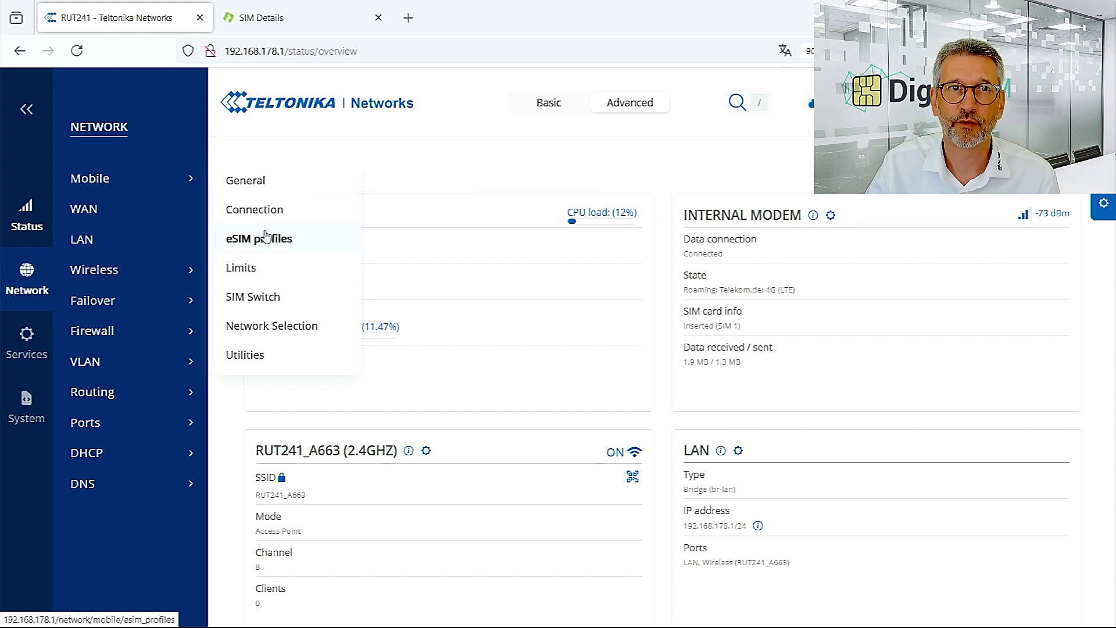
pyautogui.click(253, 185)
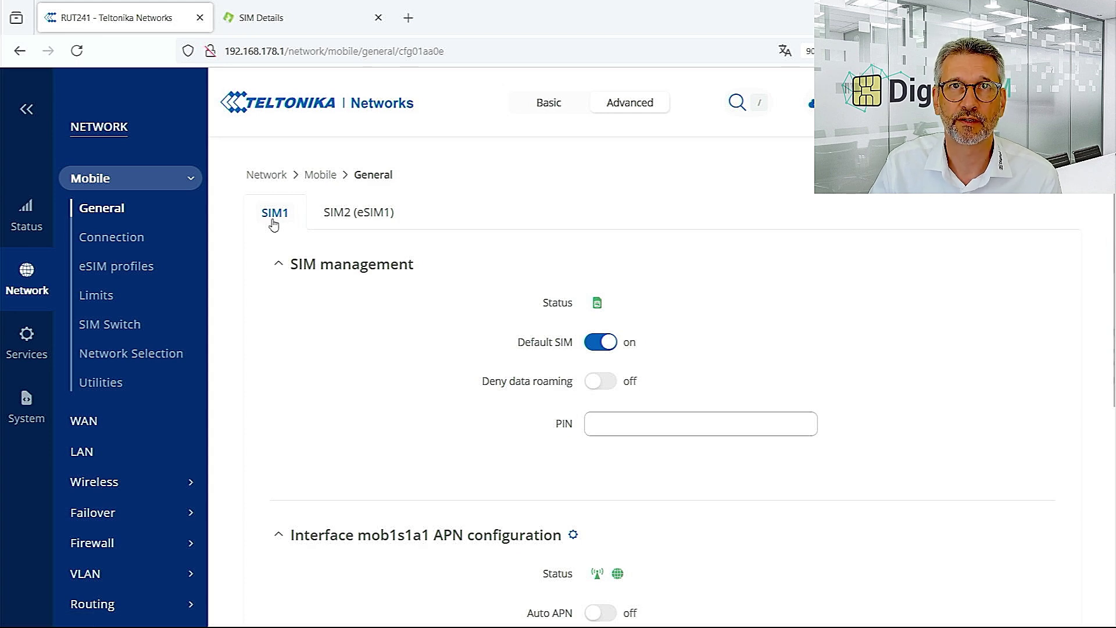
pyautogui.click(362, 220)
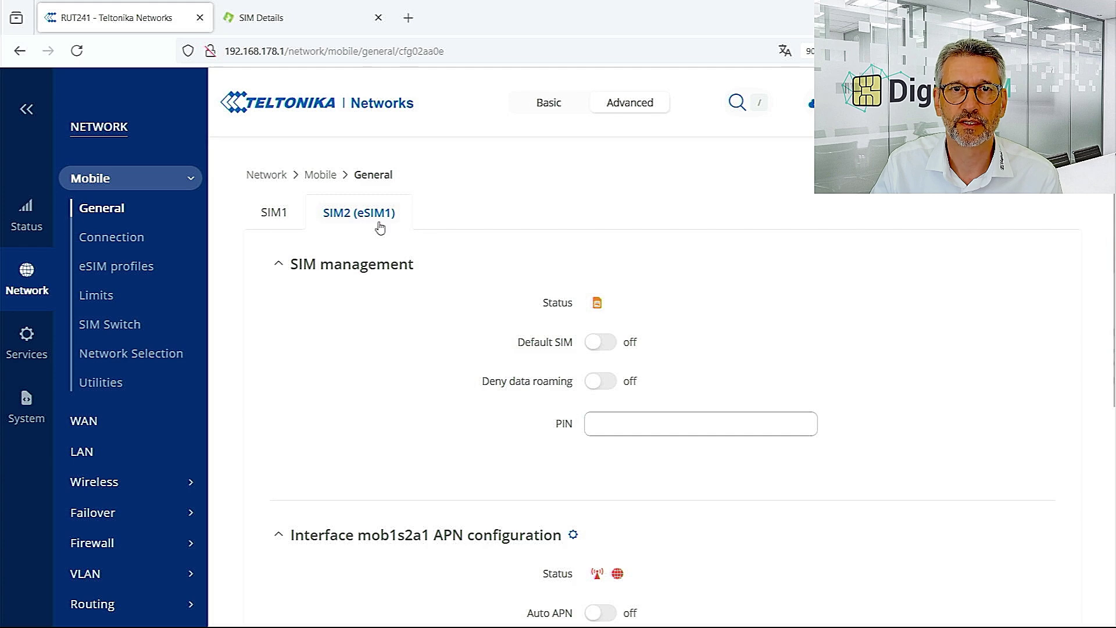
pyautogui.click(608, 346)
pyautogui.scroll(-5, 898, 372)
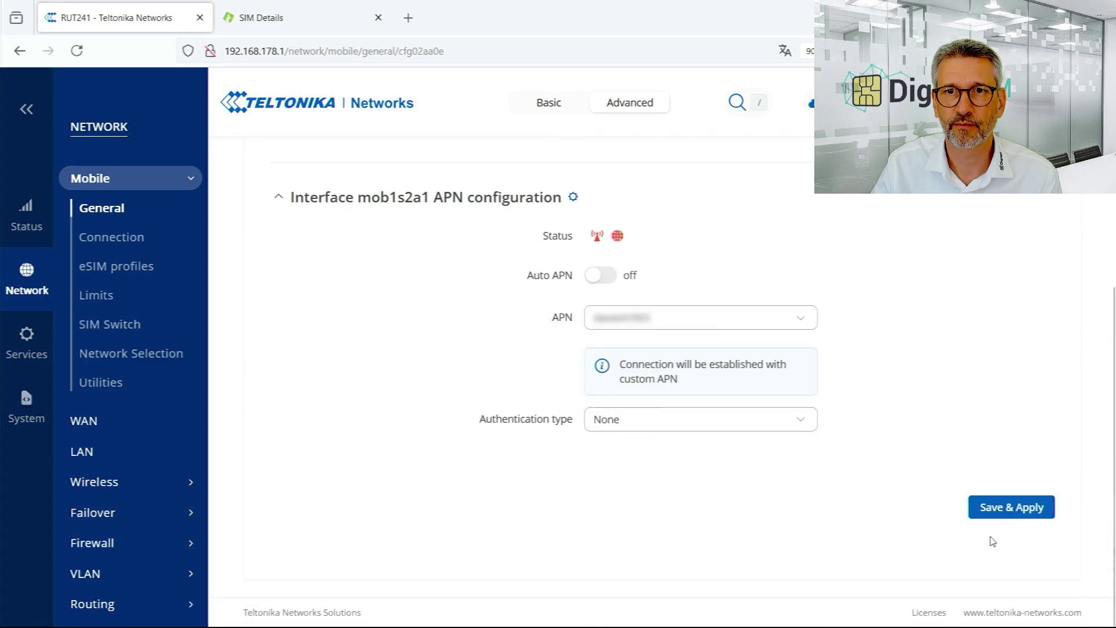
pyautogui.click(1028, 514)
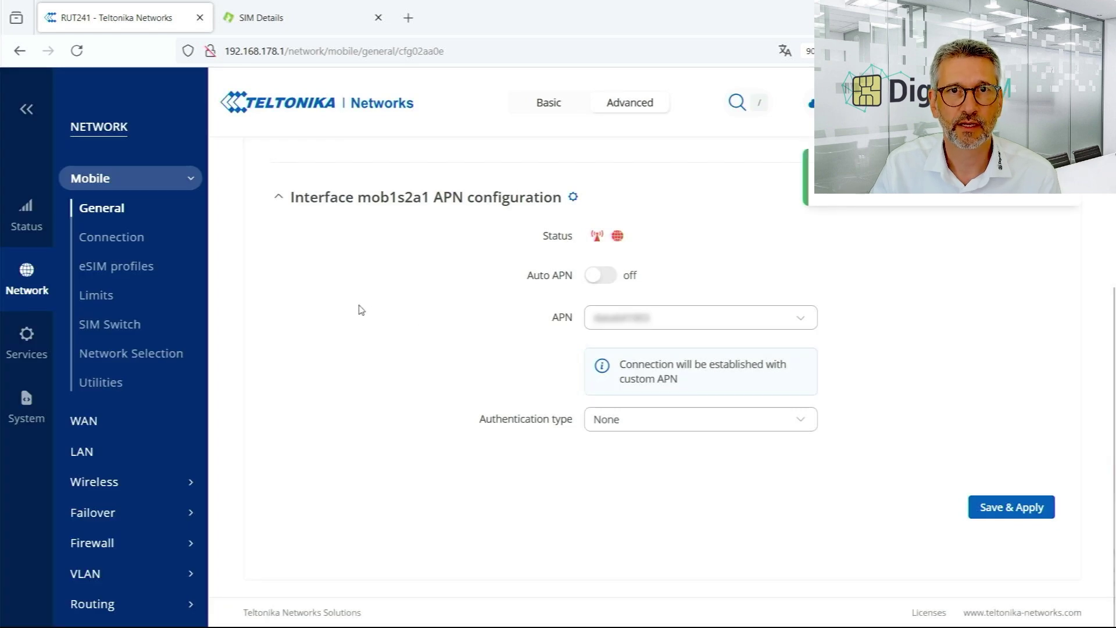
pyautogui.scroll(5, 348, 303)
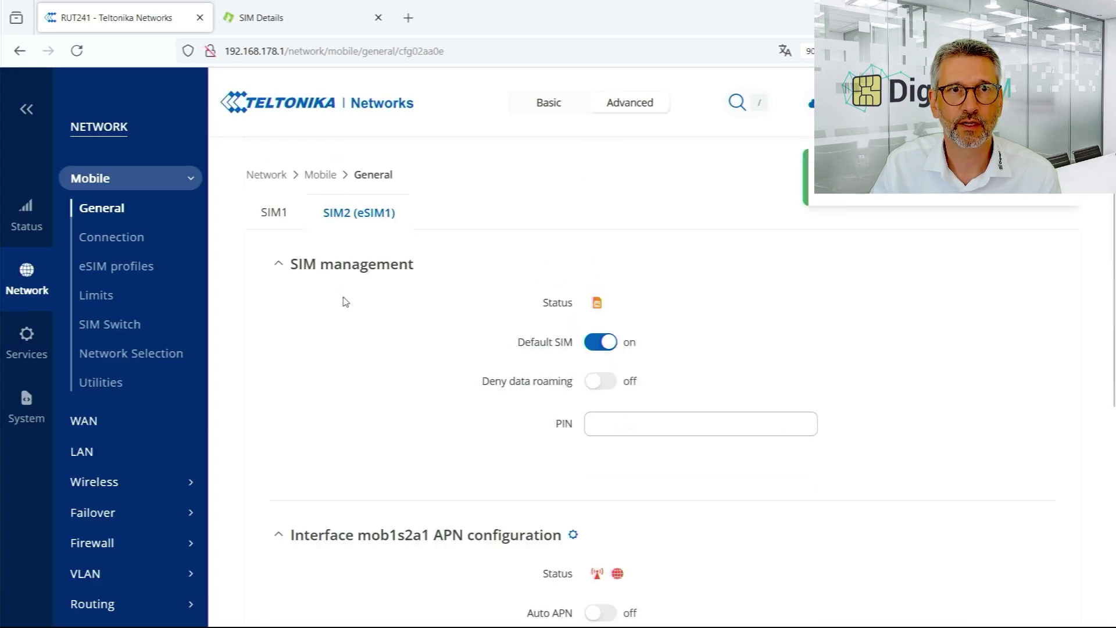
# Open eSIM profiles, select the eSIM ID value, and focus the new profile's Name field
pyautogui.click(112, 267)
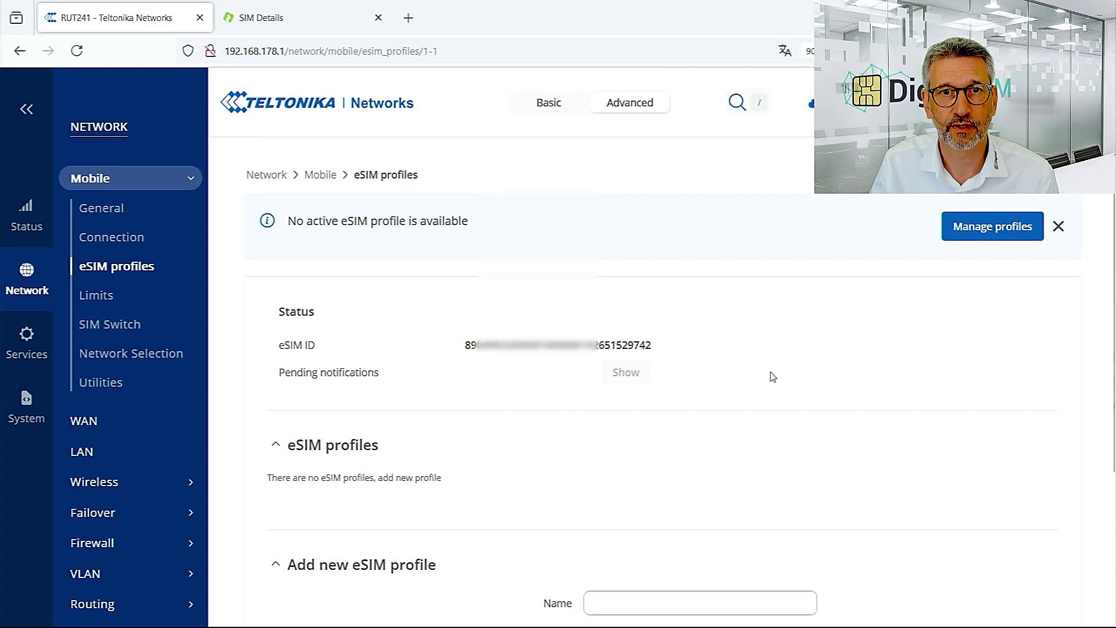
pyautogui.scroll(-3, 770, 374)
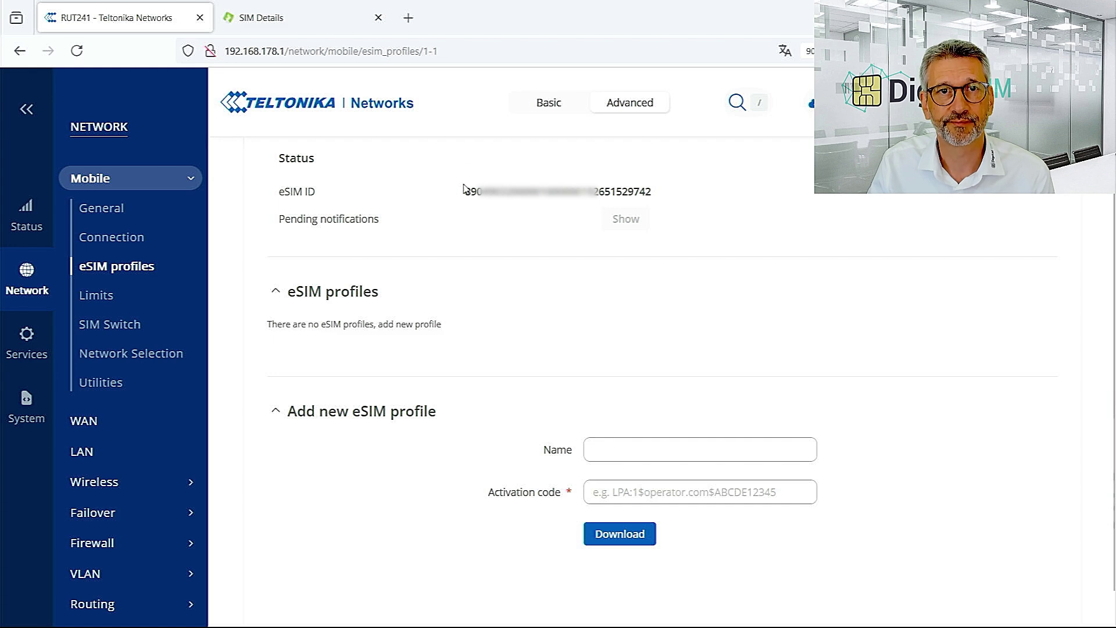
pyautogui.moveTo(467, 192); pyautogui.dragTo(698, 196)
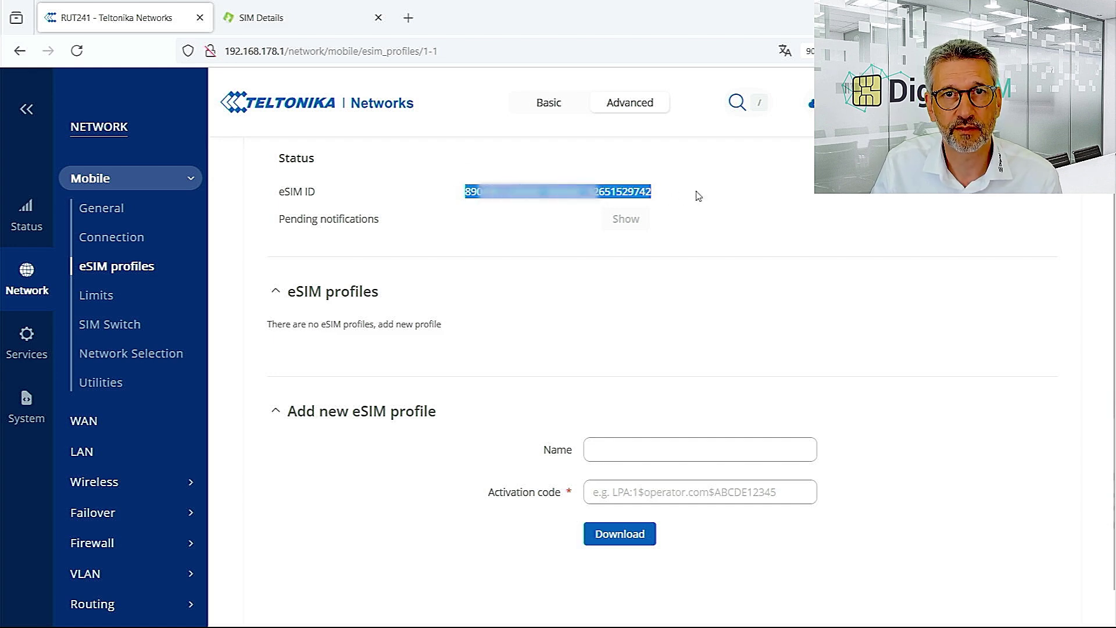
pyautogui.click(656, 286)
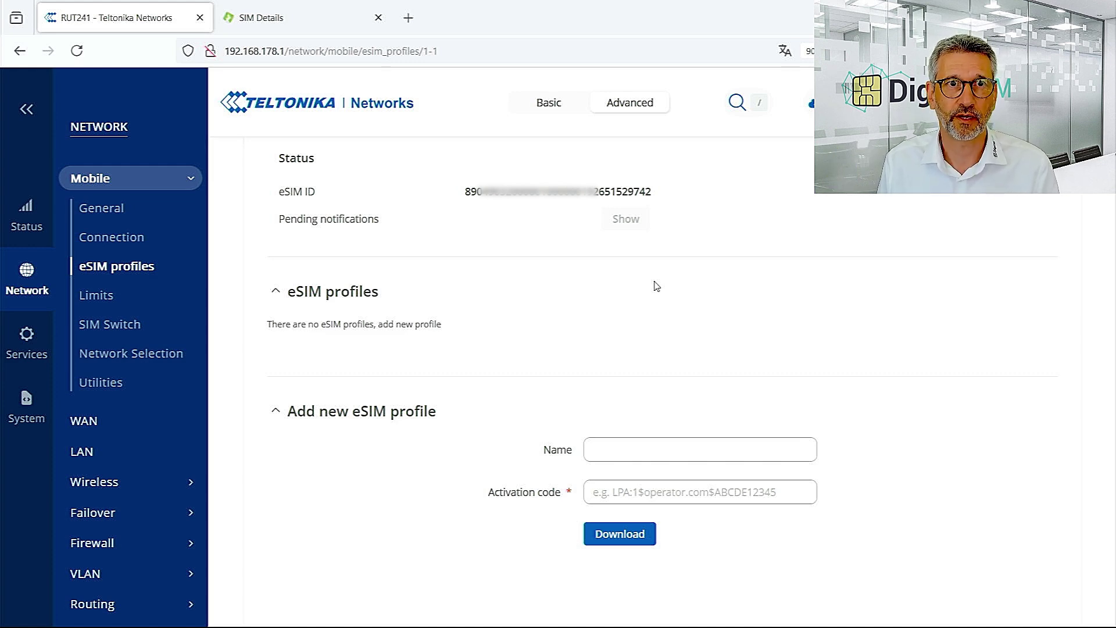
pyautogui.click(623, 450)
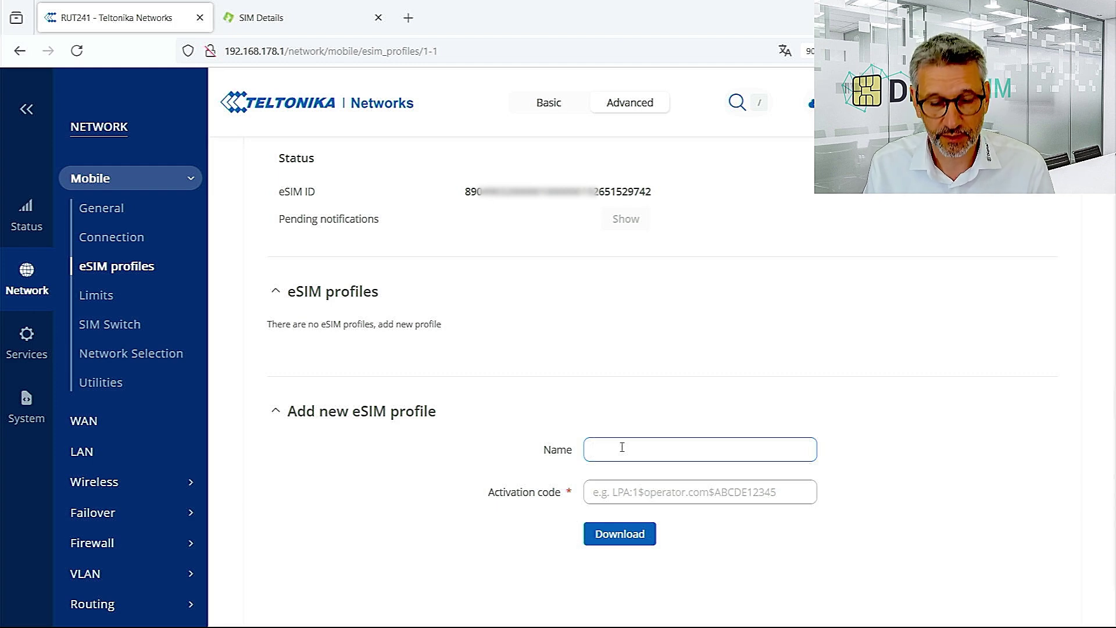
# Name the new eSIM profile DigitalSIM1 and go to the DigitalSIM portal inventory
pyautogui.write('Dig')
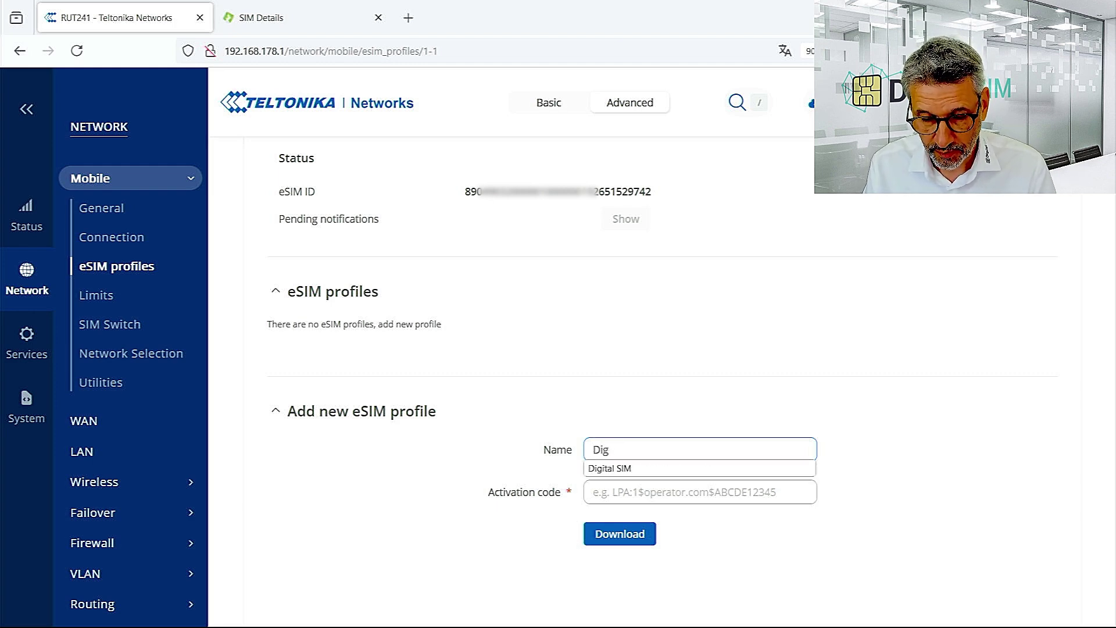
pyautogui.write('italSIM1')
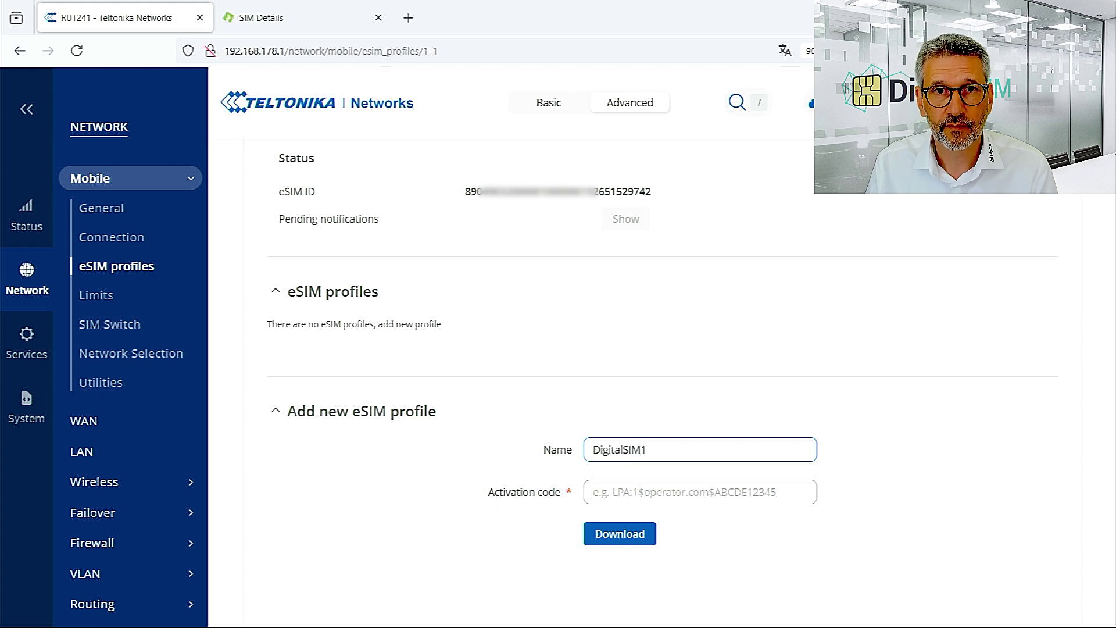
pyautogui.press('Tab')
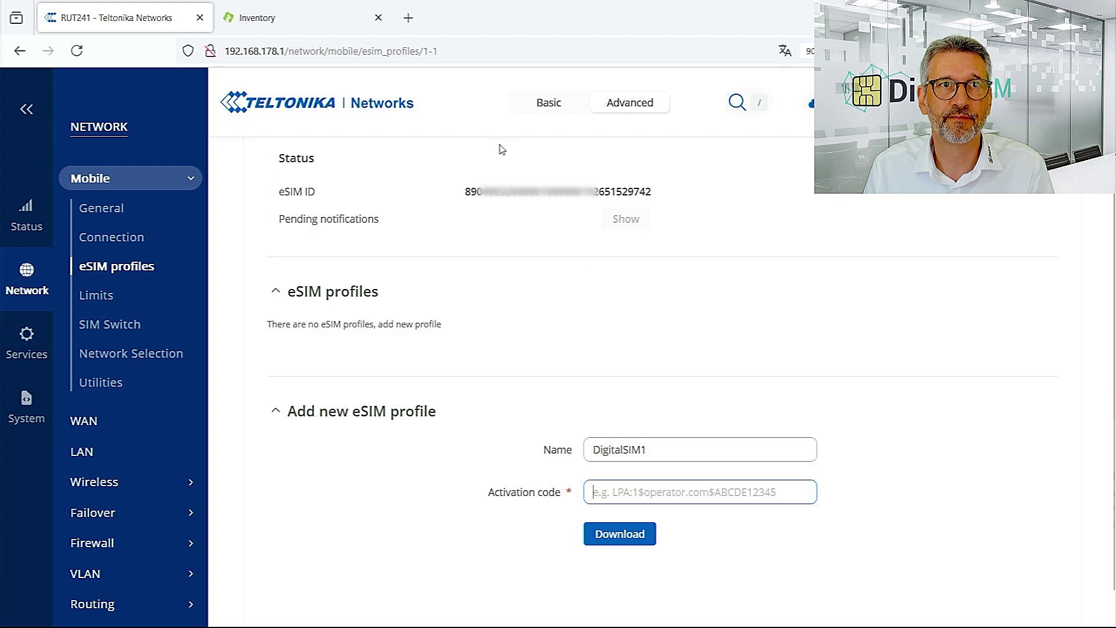
pyautogui.click(319, 27)
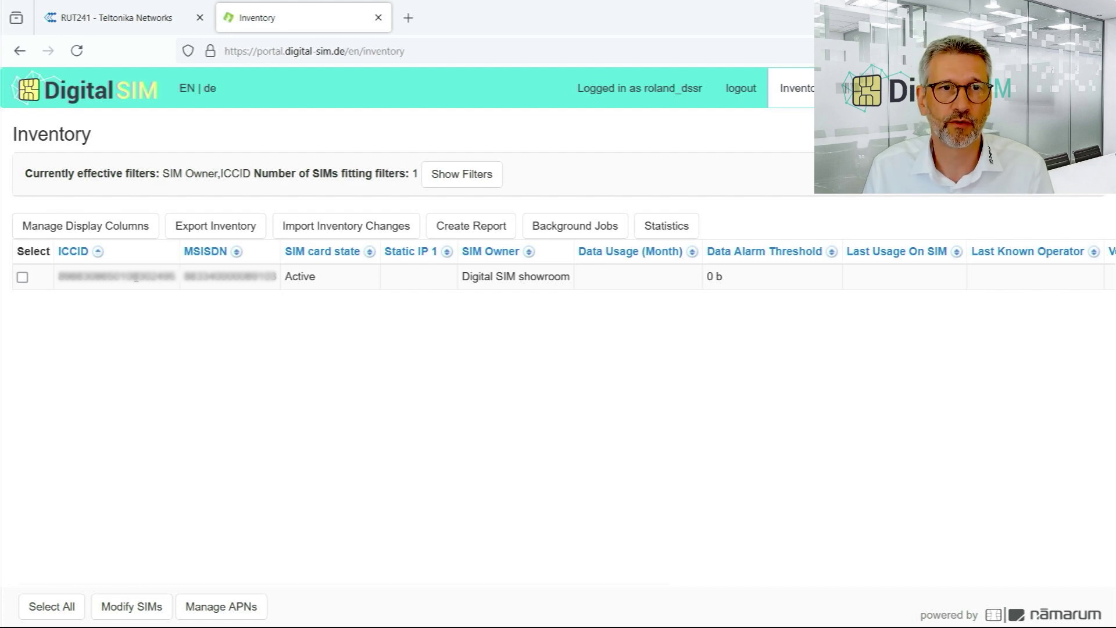
# Load the listed SIM's eSIM activation code in the DigitalSIM portal and copy it
pyautogui.click(136, 278)
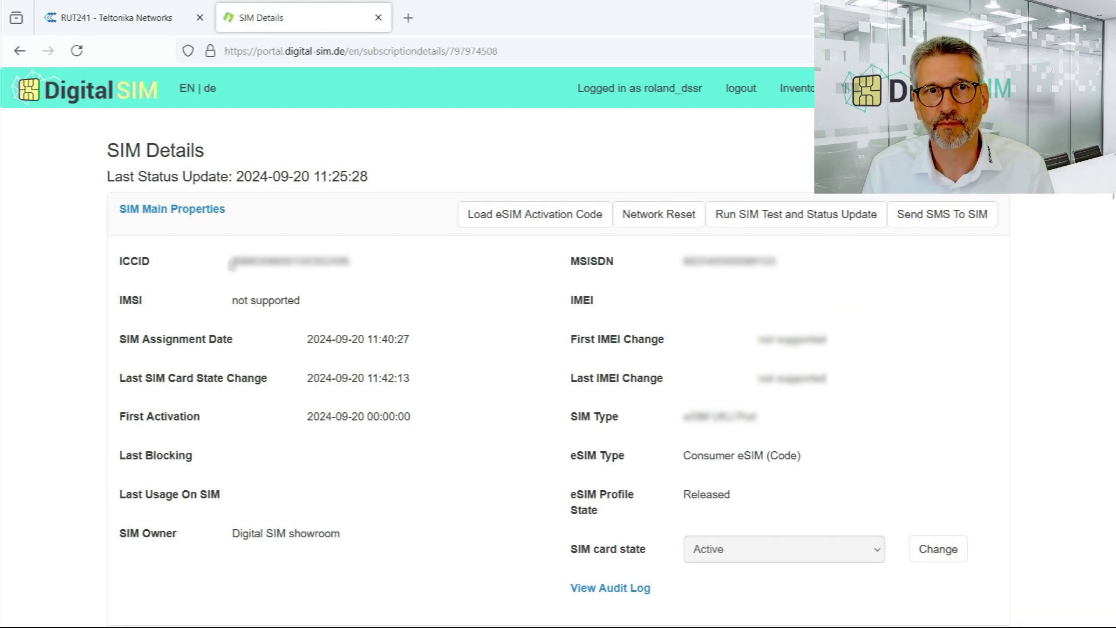
pyautogui.click(560, 216)
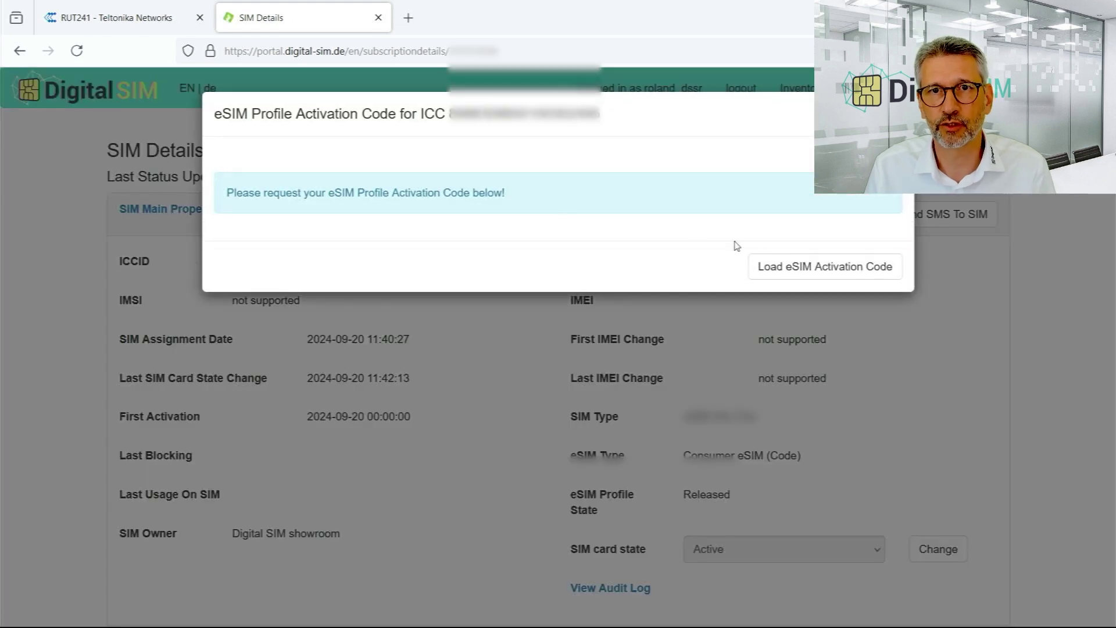
pyautogui.click(789, 268)
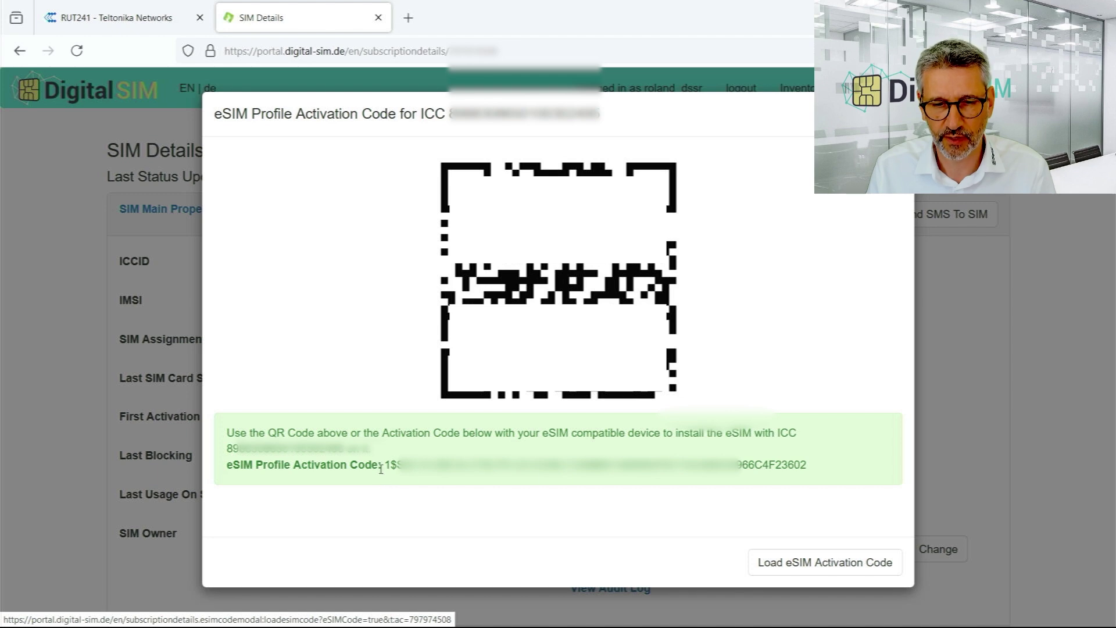
pyautogui.moveTo(386, 464); pyautogui.dragTo(814, 469)
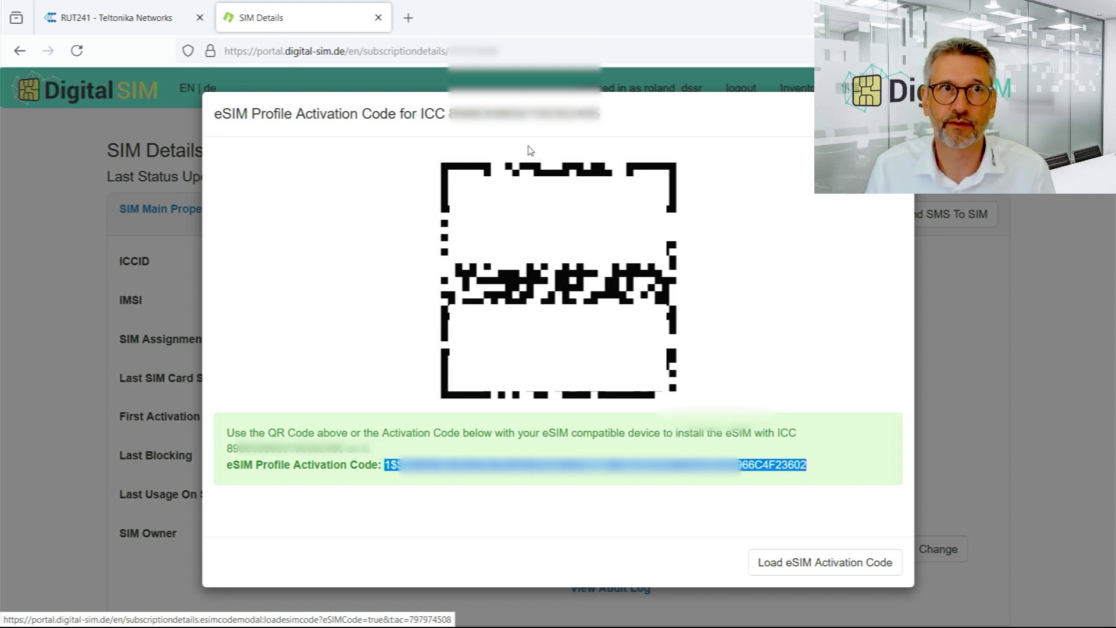
pyautogui.click(116, 17)
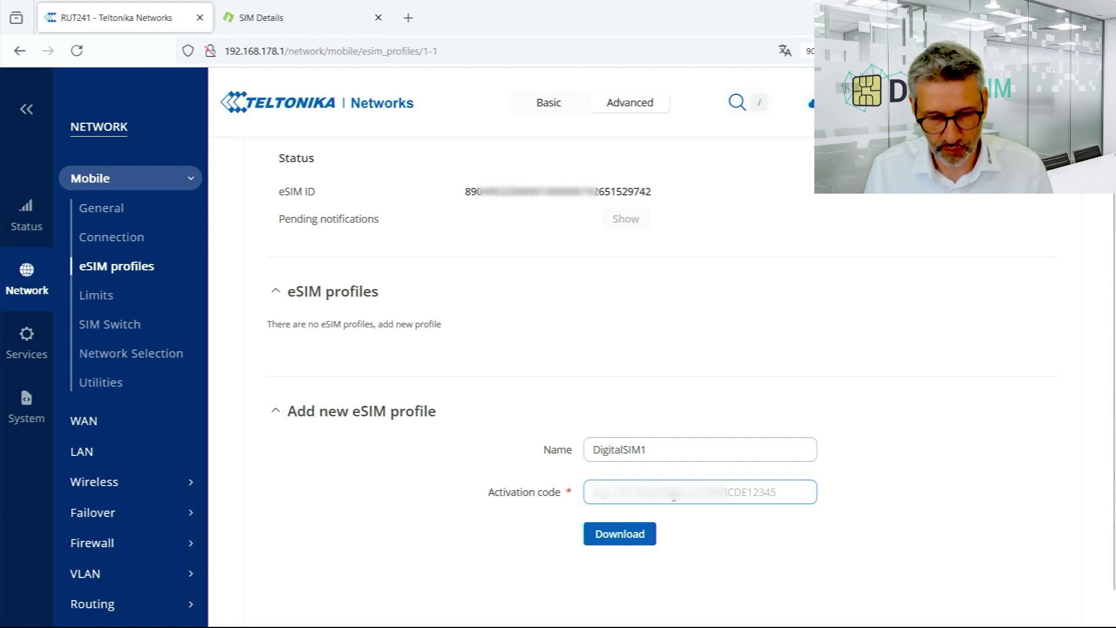
# Paste the activation code into the DigitalSIM1 profile form and download it to the router
pyautogui.hotkey('ctrl', 'v')
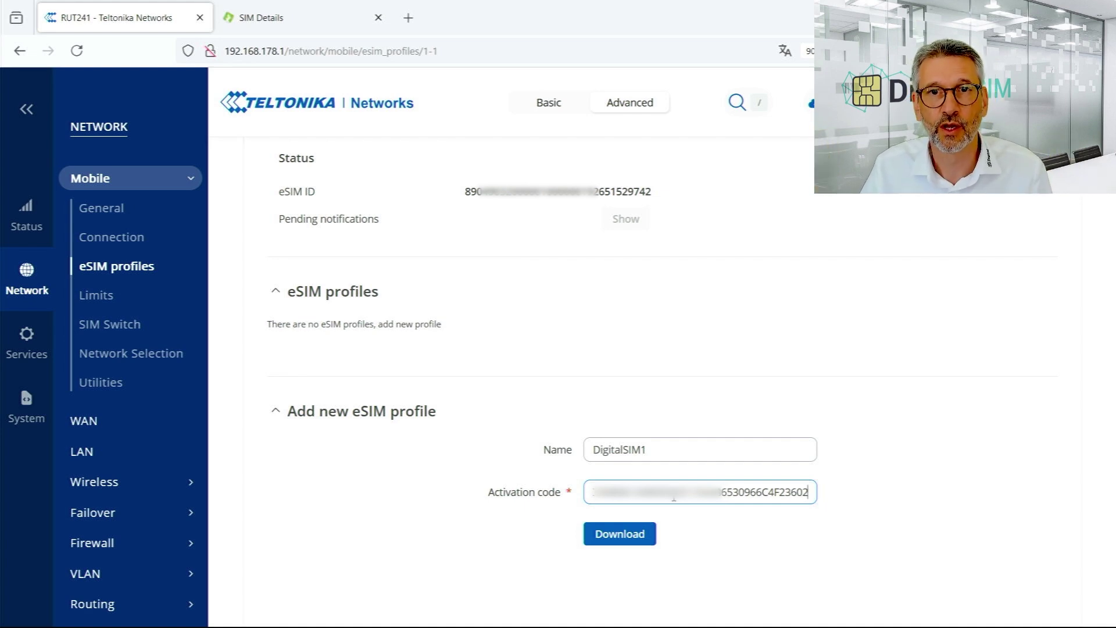
pyautogui.click(614, 539)
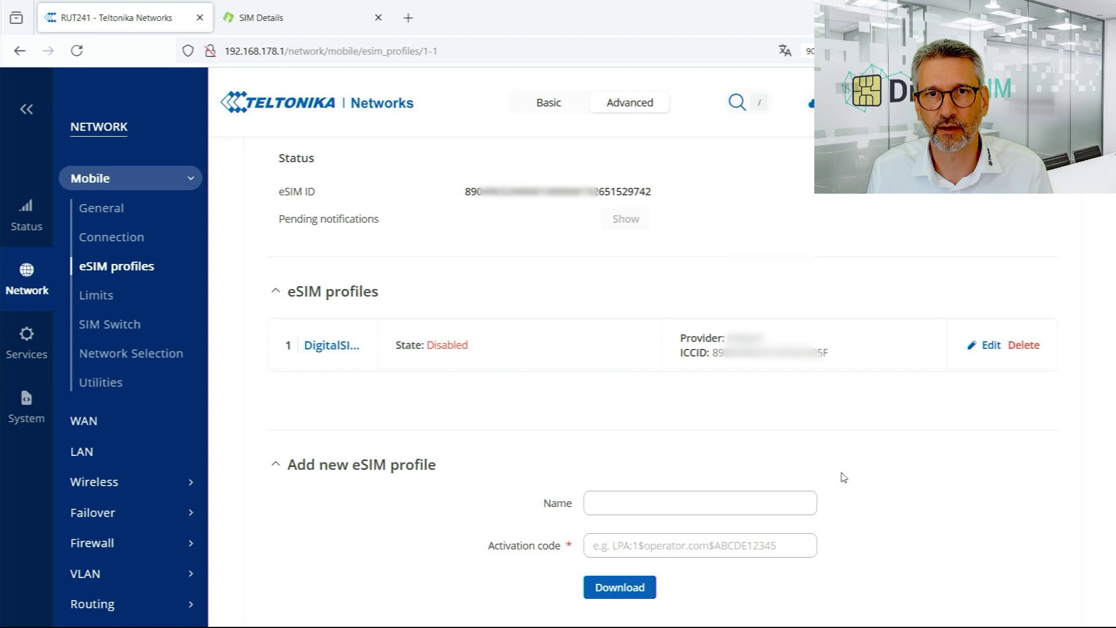
pyautogui.scroll(-2, 844, 478)
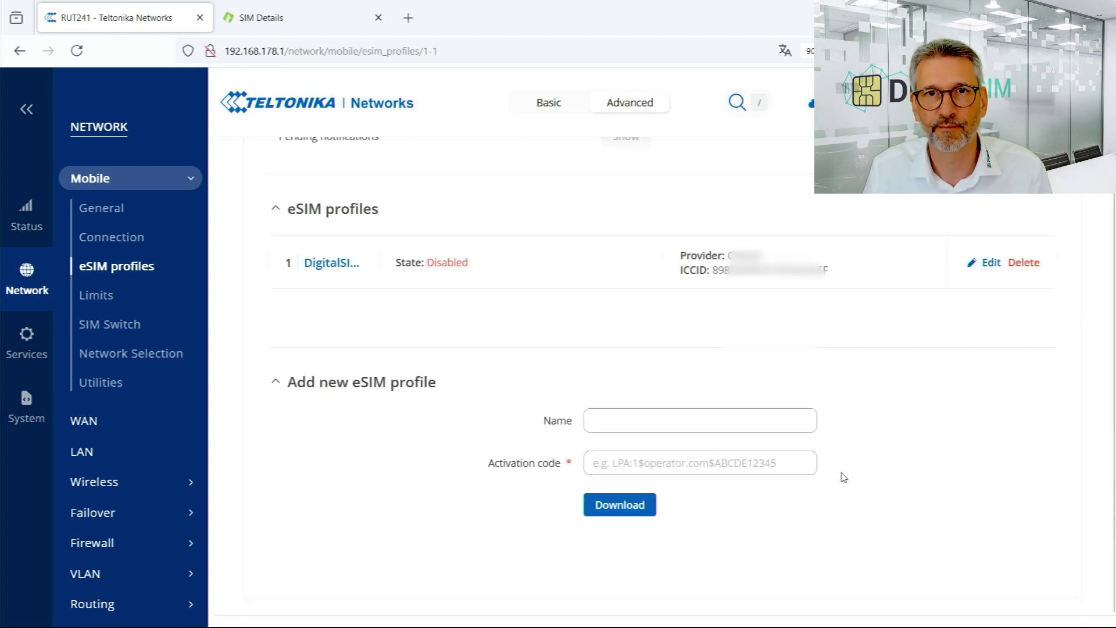
# Enable the DigitalSIM1 eSIM profile by saving and applying its configuration
pyautogui.click(994, 267)
pyautogui.click(663, 254)
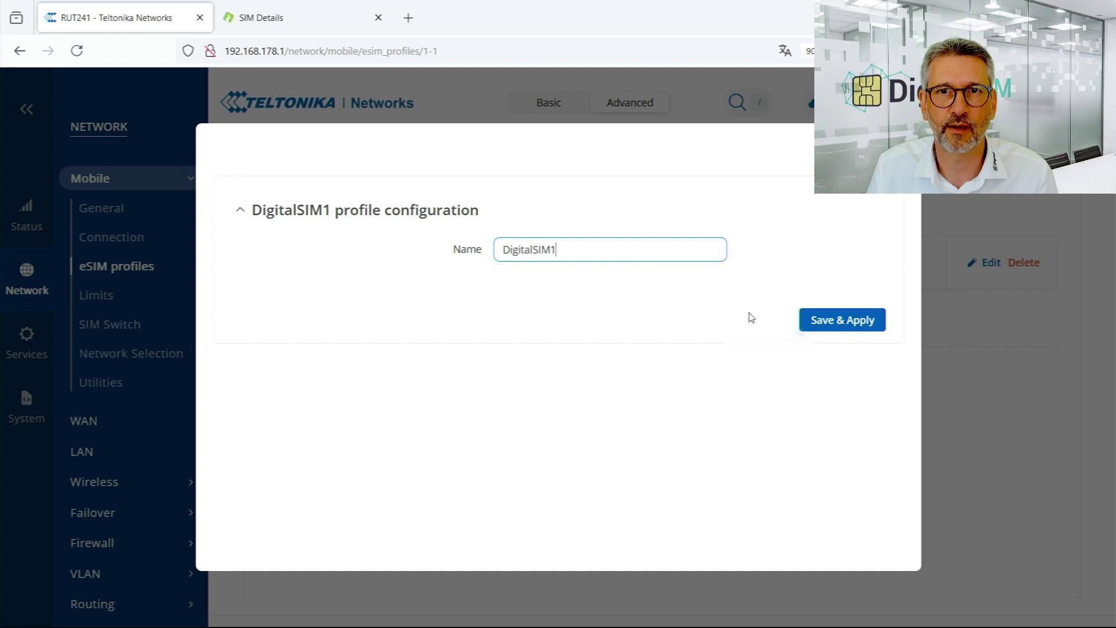
pyautogui.click(839, 322)
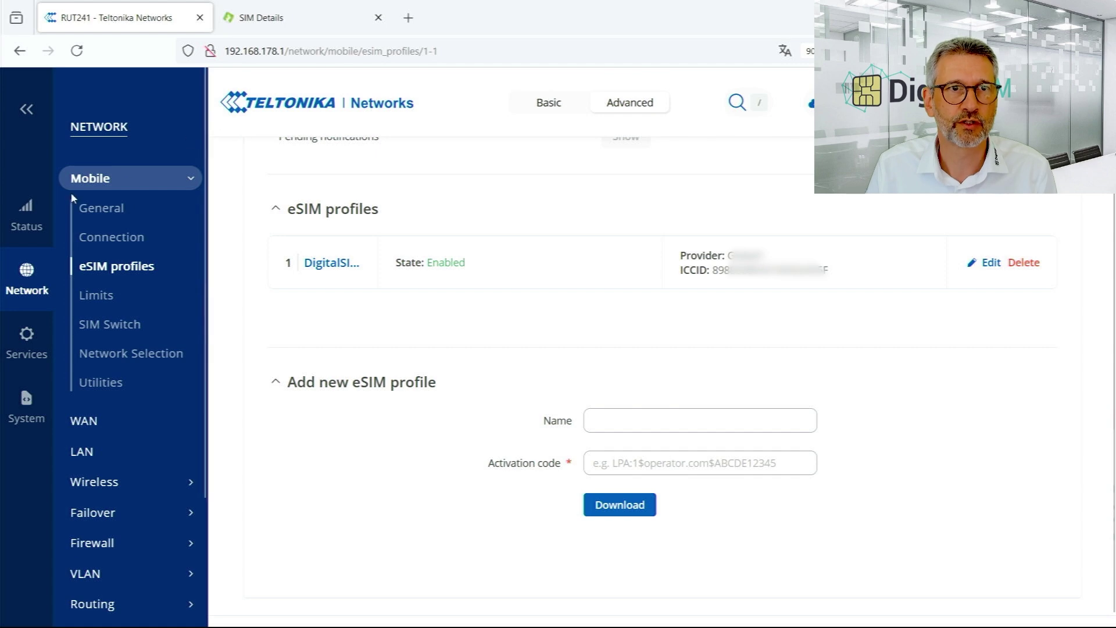
pyautogui.click(28, 227)
# View Mobile status to confirm SIM 2 is connected over 4G (LTE)
pyautogui.moveTo(122, 240)
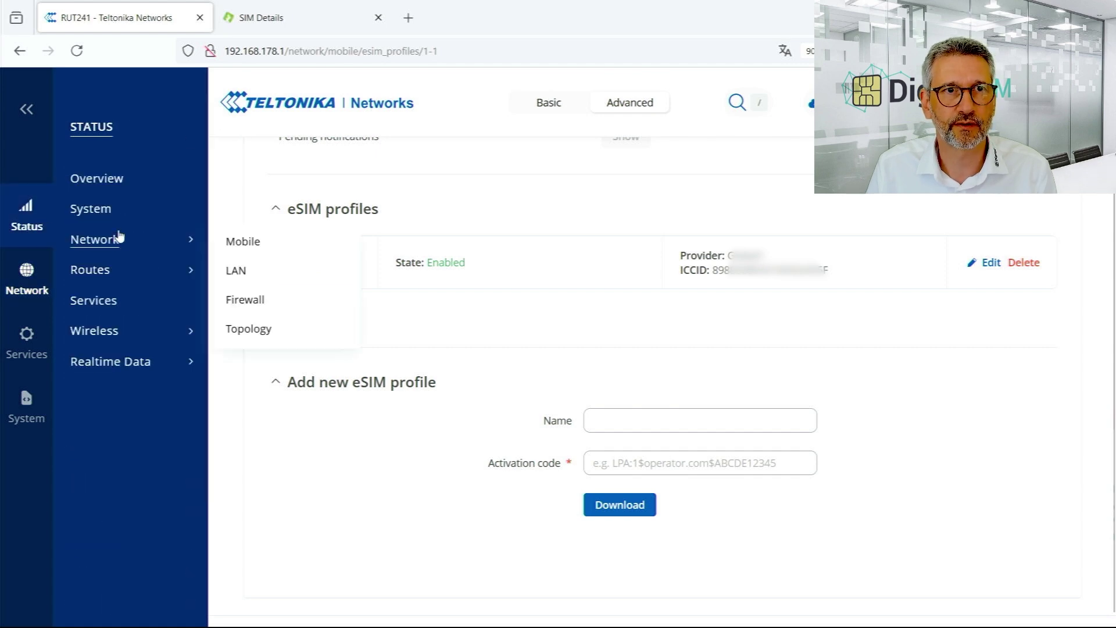
pyautogui.click(234, 242)
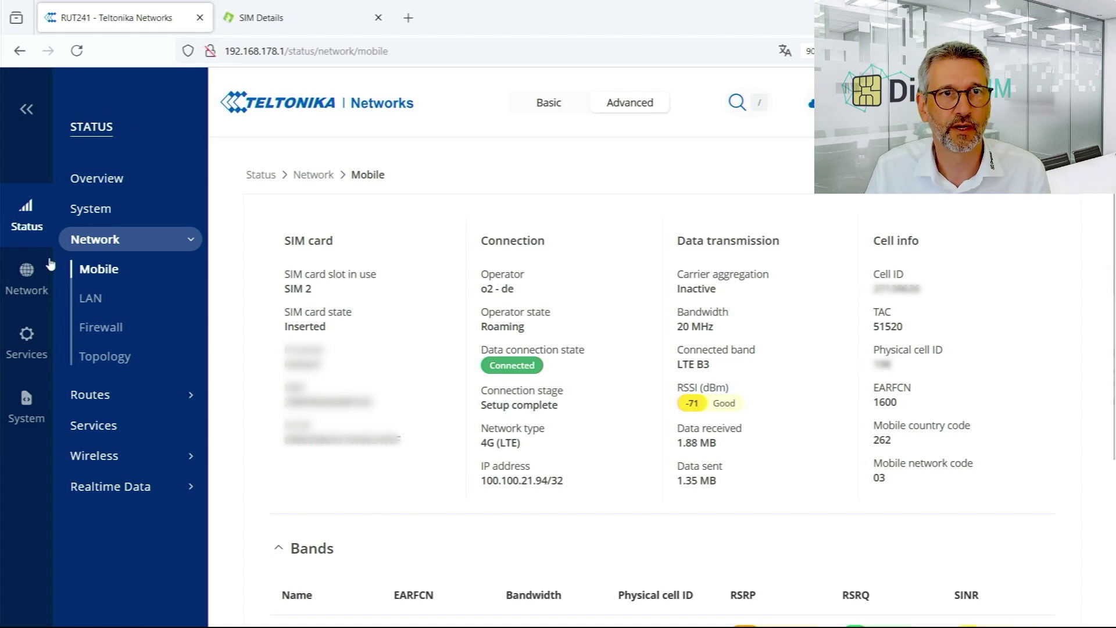
pyautogui.click(26, 282)
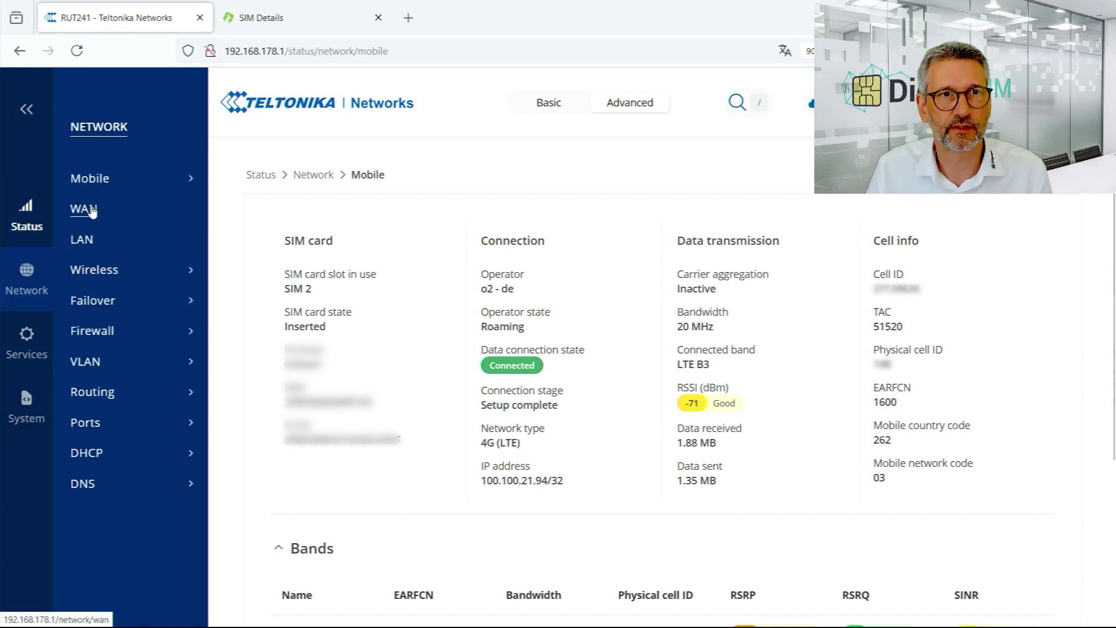
# Confirm the mob1s2 WAN interface is Up, then check DigitalSIM1 is Enabled in eSIM profiles
pyautogui.click(99, 211)
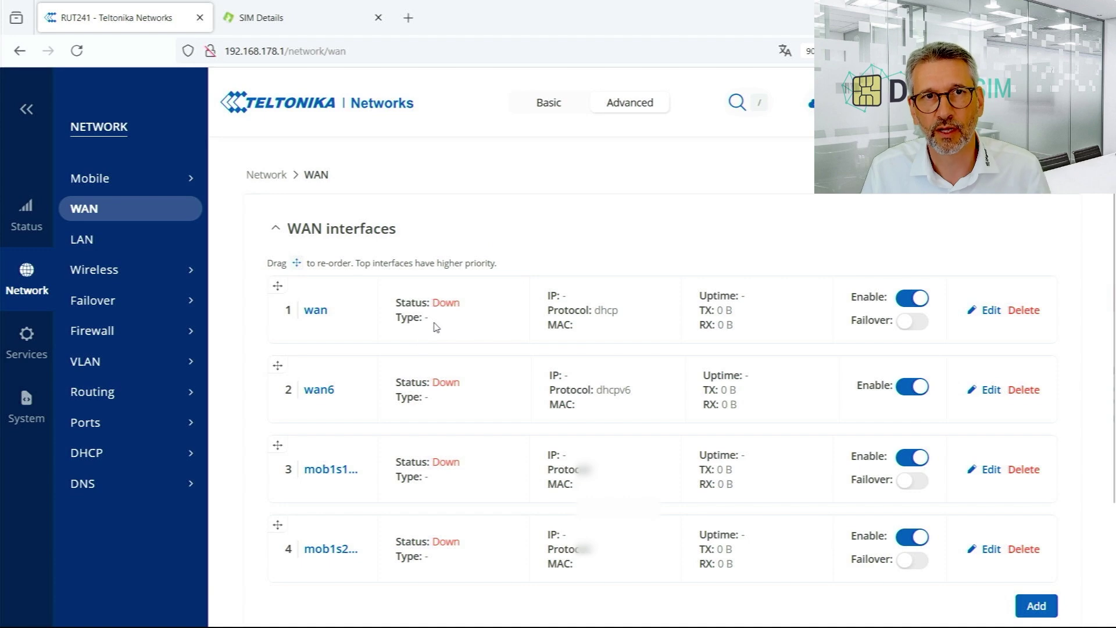
pyautogui.click(45, 226)
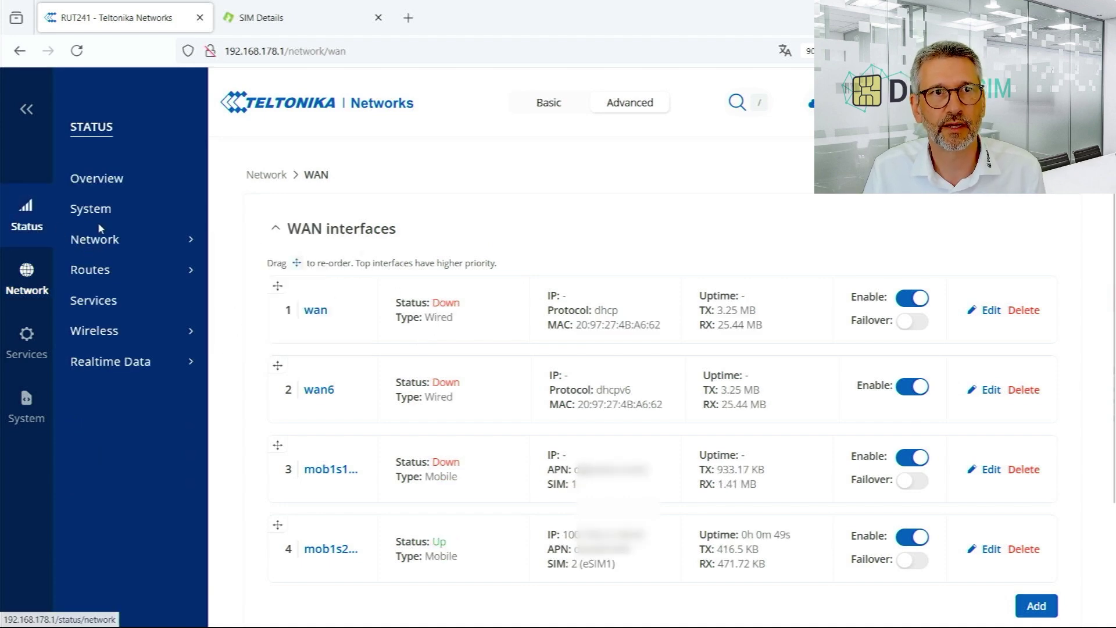
pyautogui.click(36, 274)
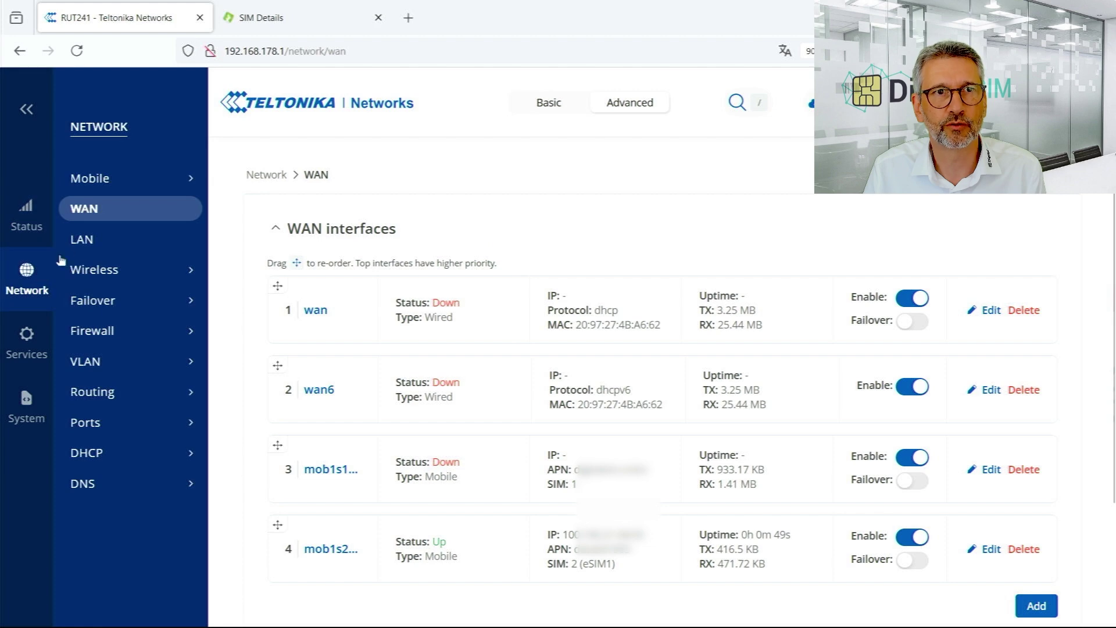
pyautogui.moveTo(134, 178)
pyautogui.click(253, 239)
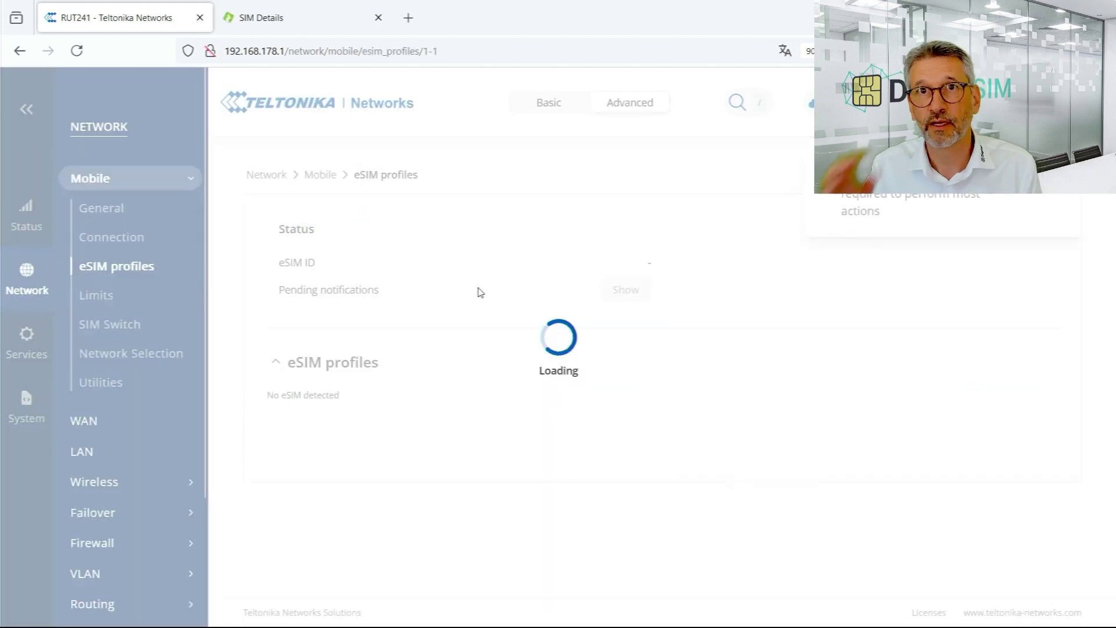
pyautogui.scroll(-3, 500, 433)
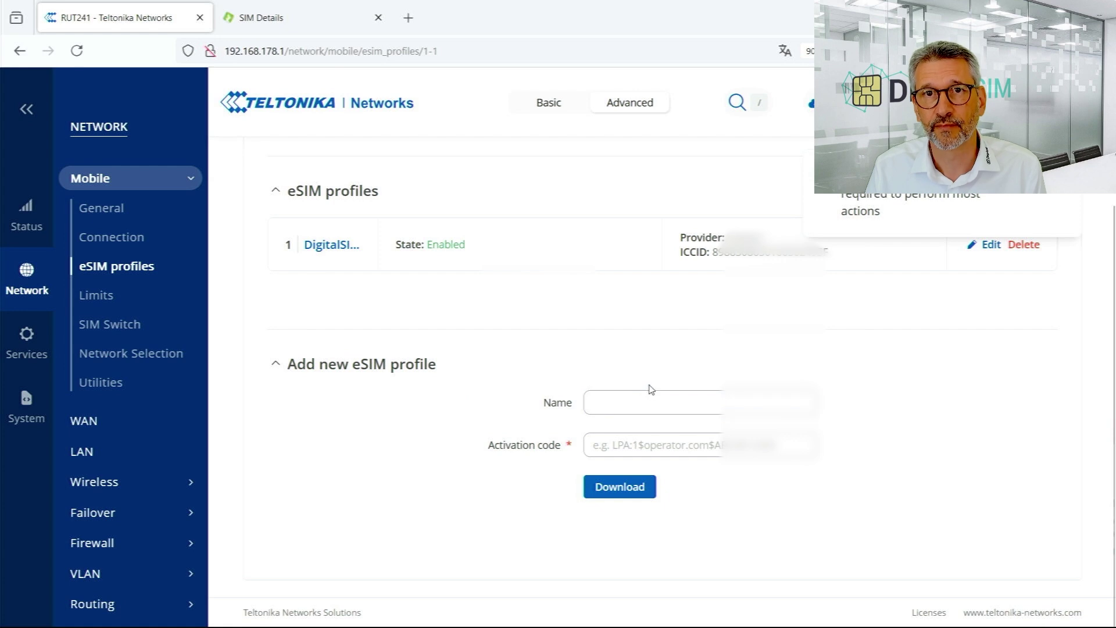
pyautogui.scroll(3, 651, 387)
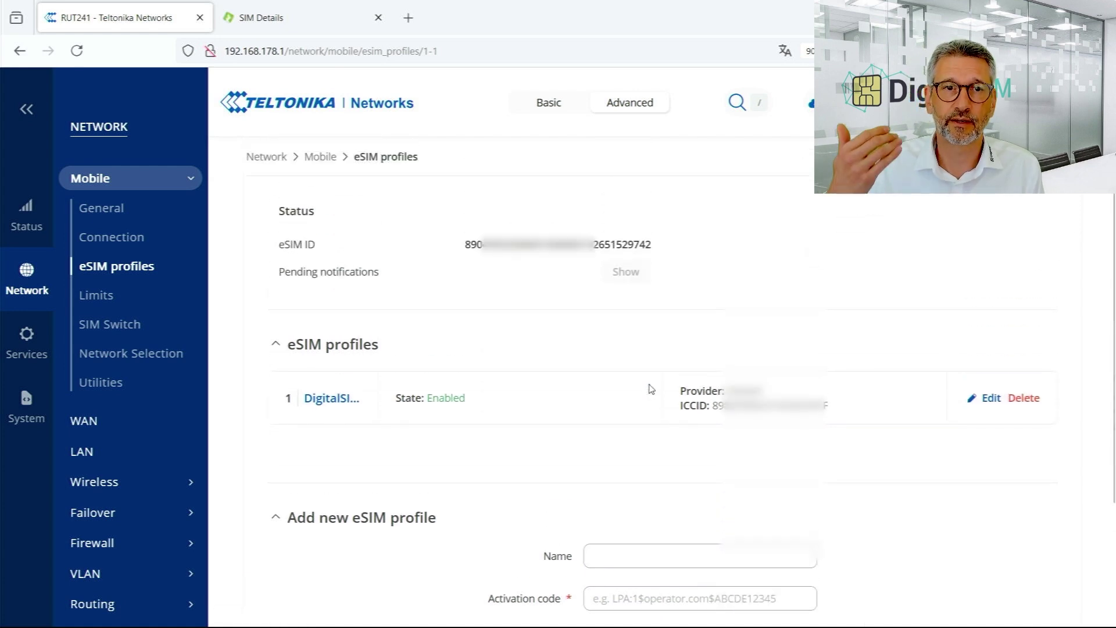